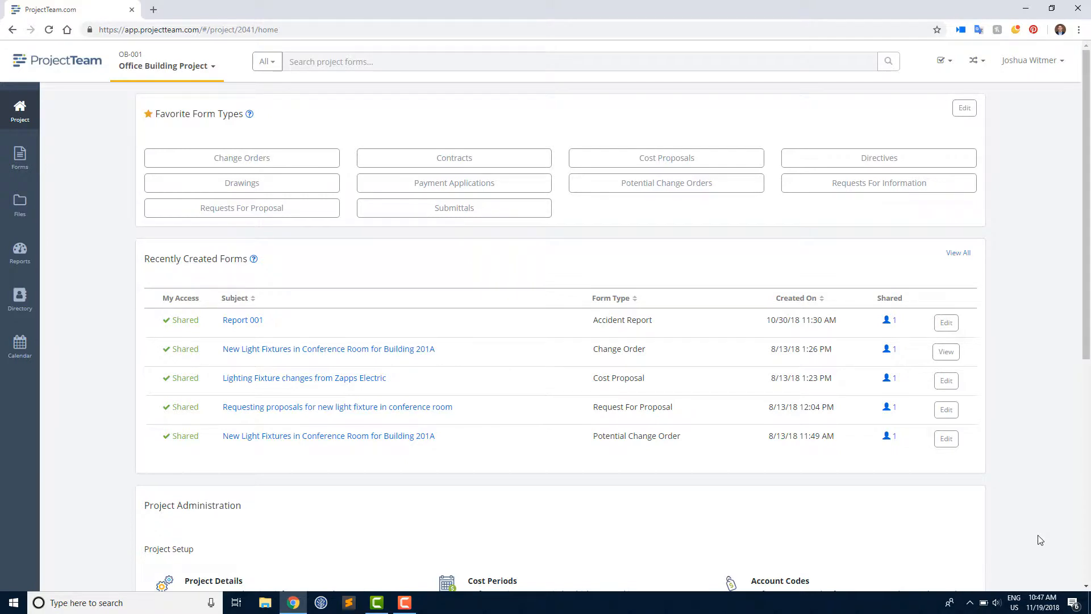
Create a new project workflow named "RFI Review Process" with the description "This workflow should be used for all RFIs"
scroll(1040, 539, down, 7)
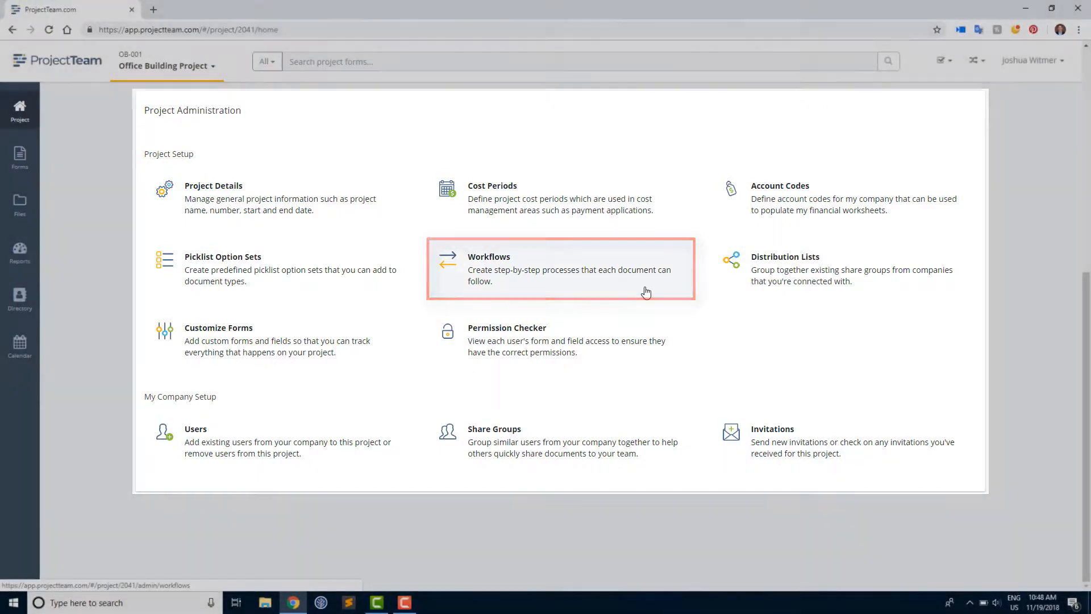
click(646, 292)
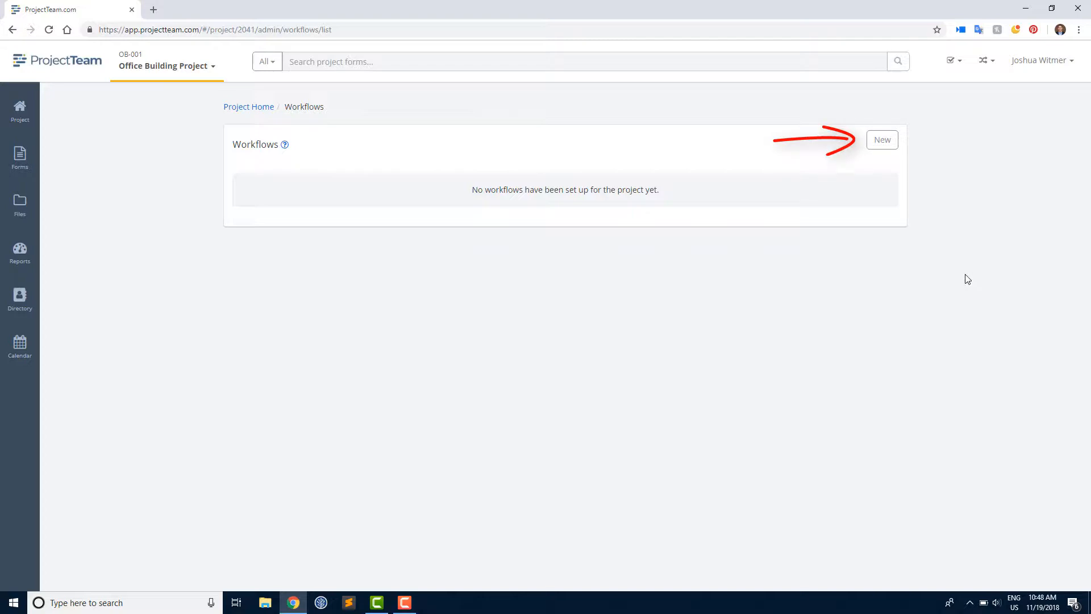
click(885, 147)
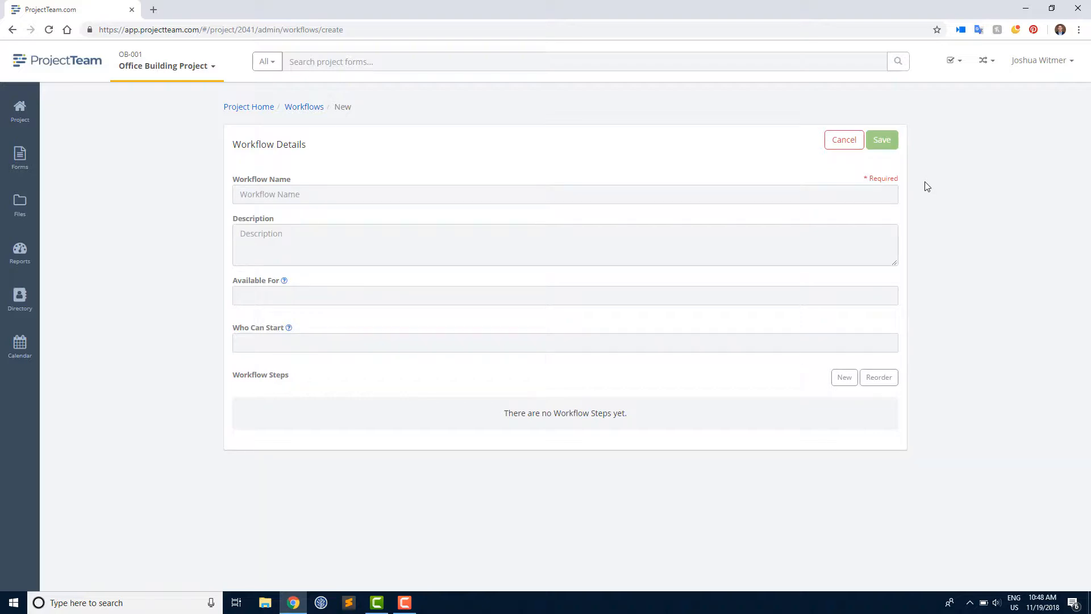
click(838, 192)
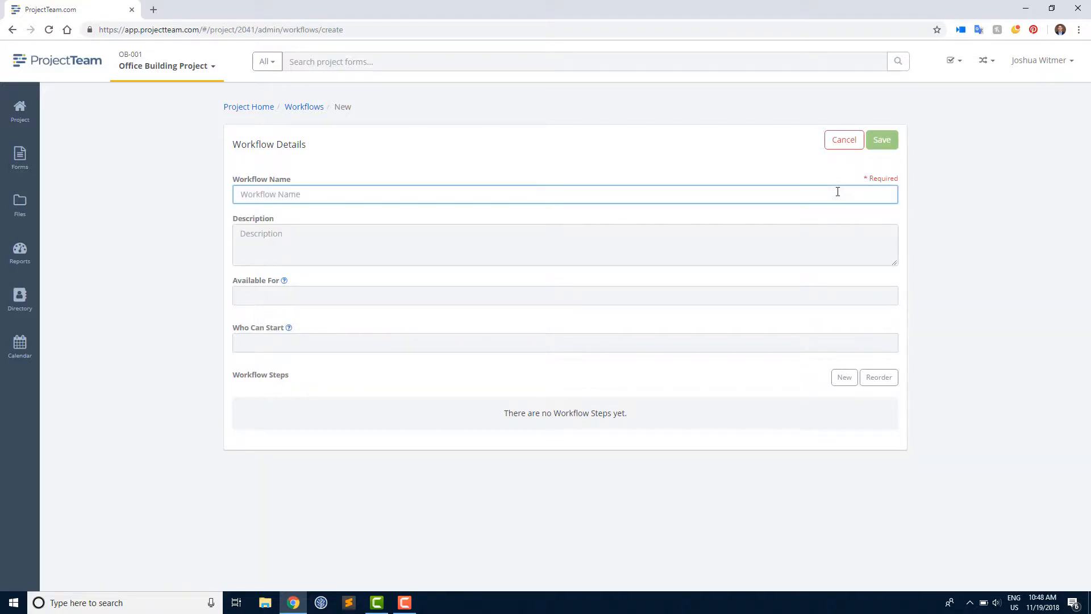
text(RFI Reviewe)
key(BackSpace)
text(Process)
click(829, 238)
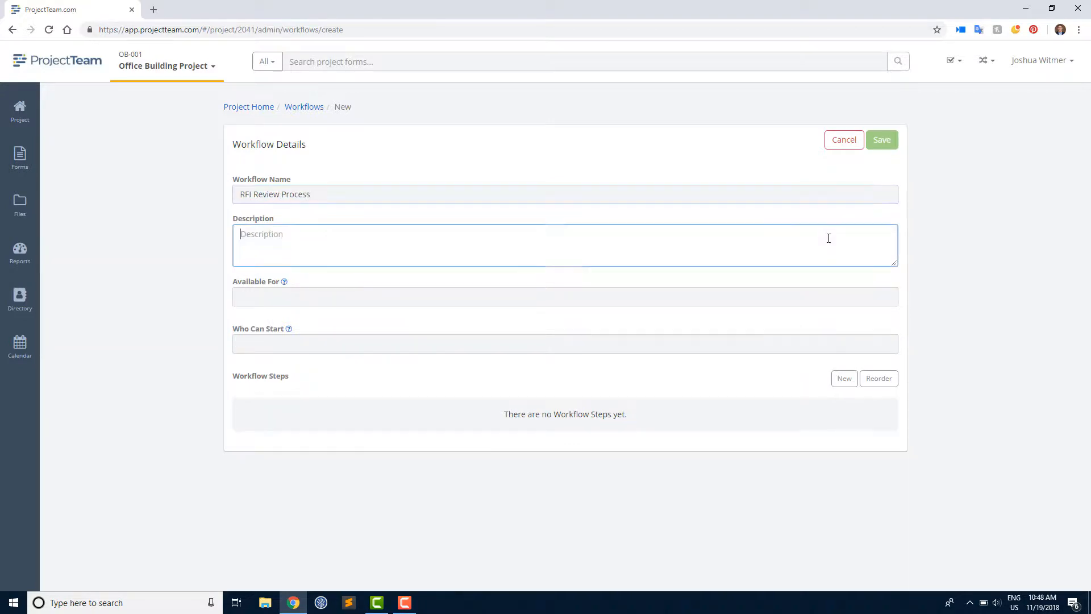
text(This workflow should be used for all RFIs)
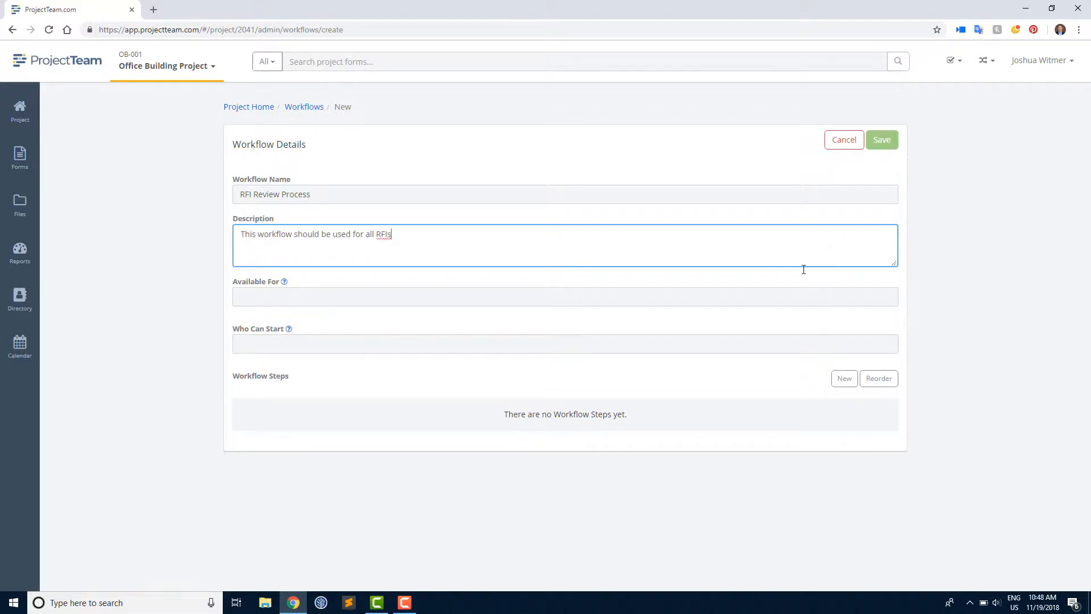
Make the workflow available for Requests For Information and allow all users on the project to start it
click(790, 290)
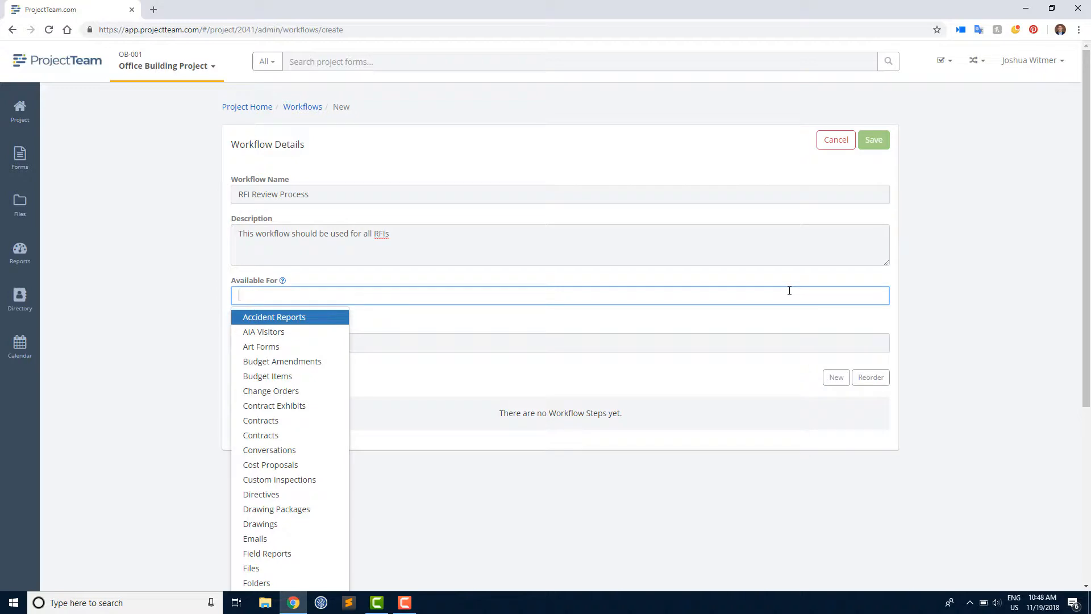
text(req)
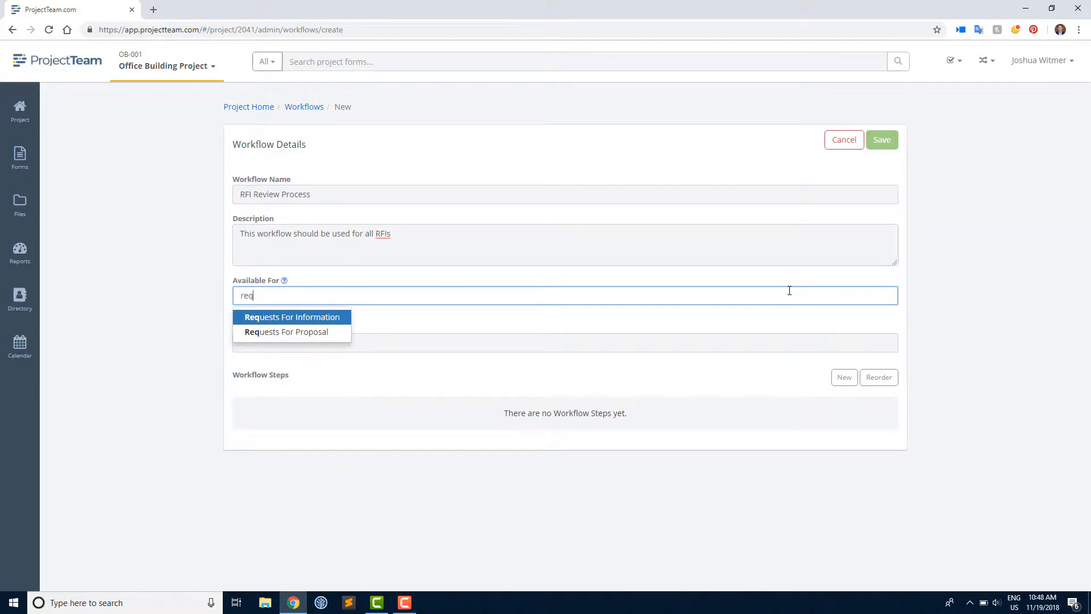
key(Return)
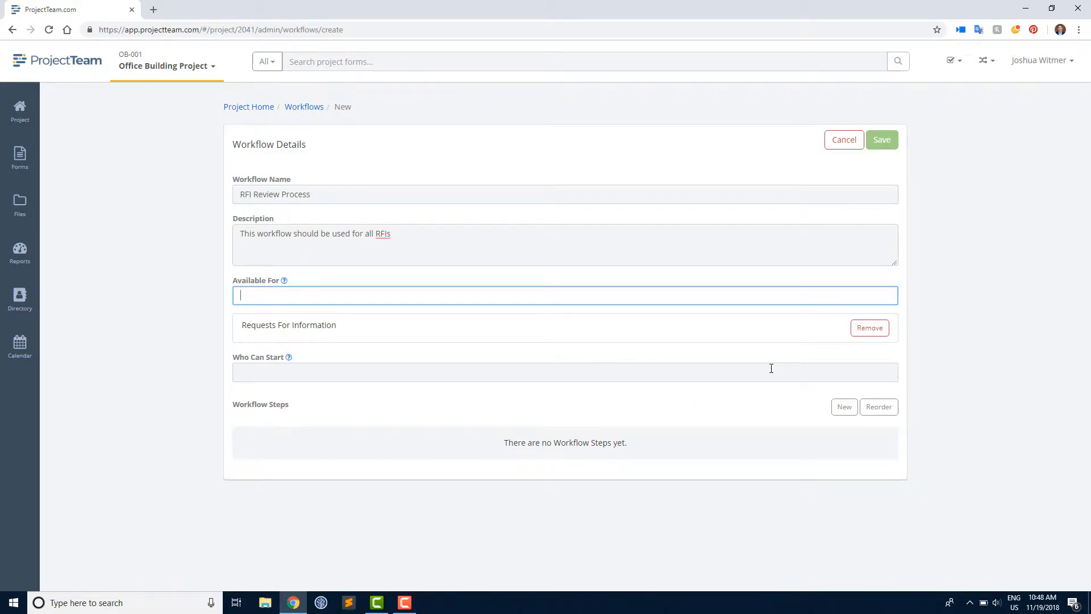
click(771, 368)
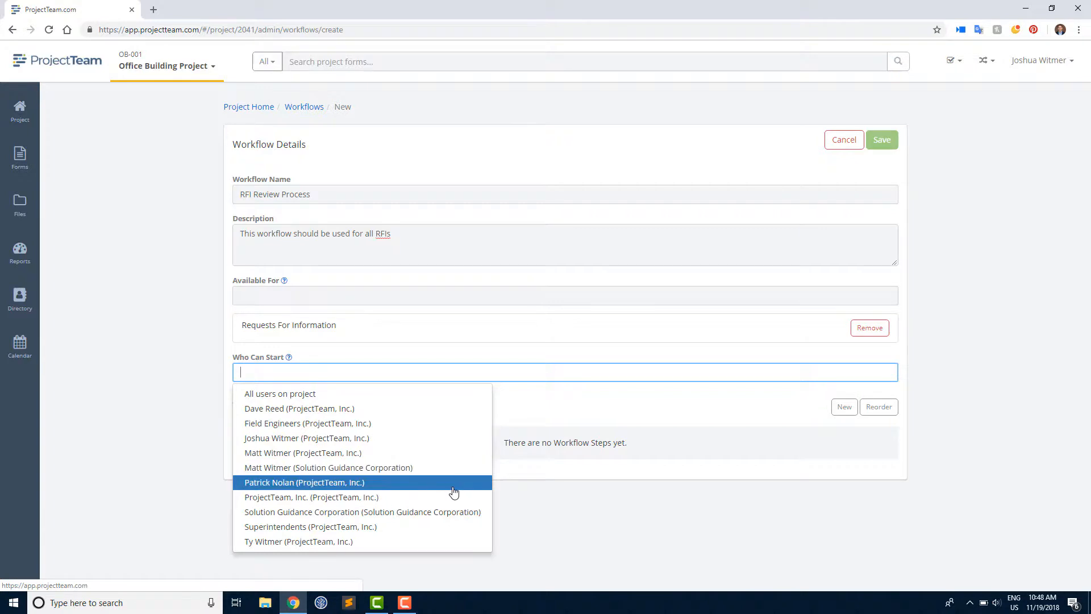
click(456, 397)
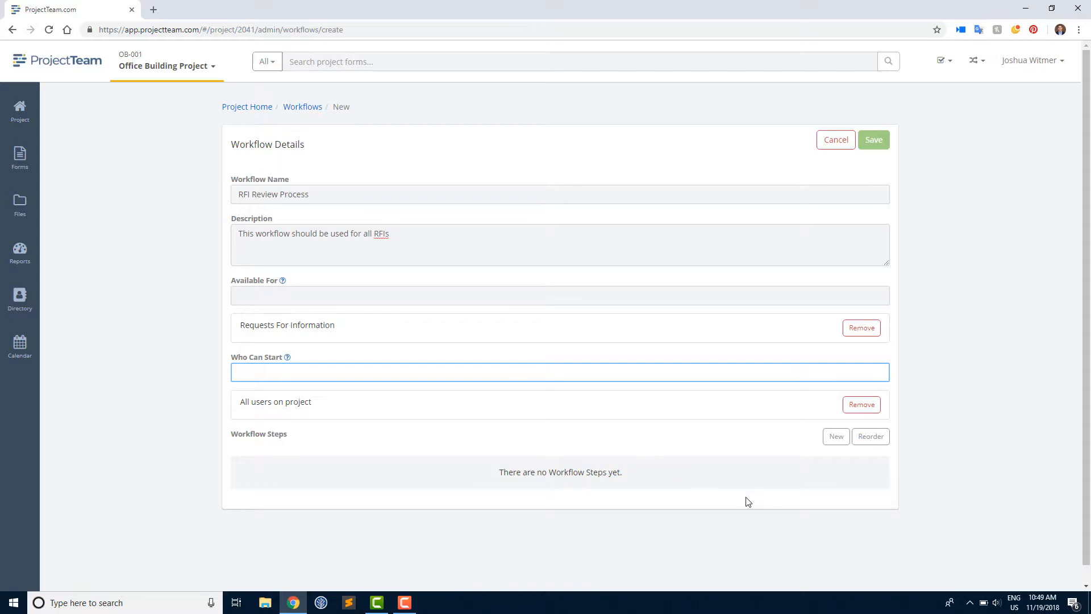
Create the first workflow step, labelled "Initial Reviewer", and send it for action to two ProjectTeam, Inc. reviewers
click(836, 442)
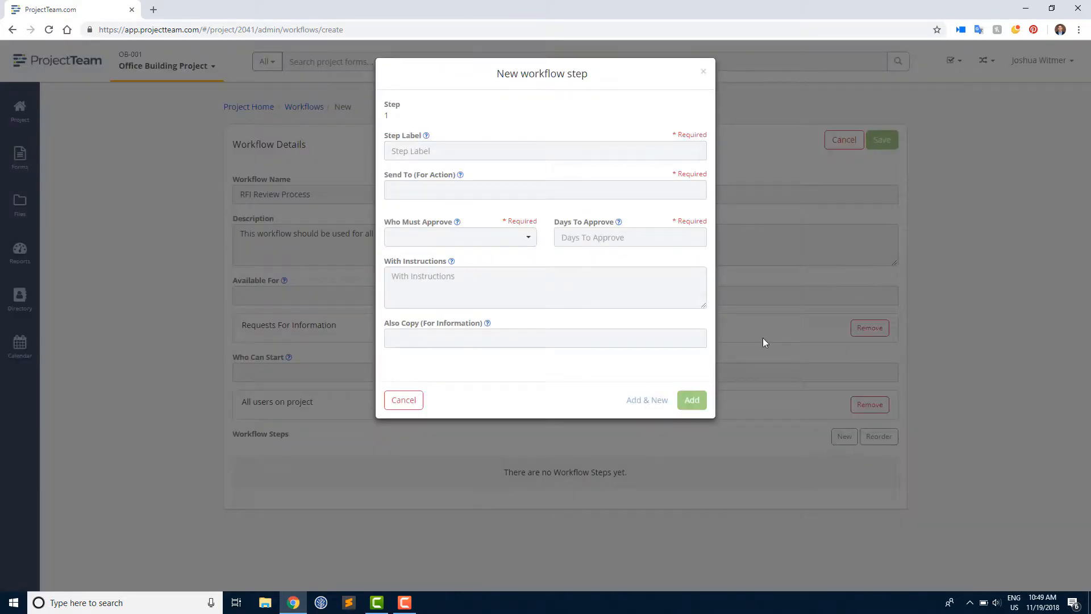
click(657, 151)
text(Ini)
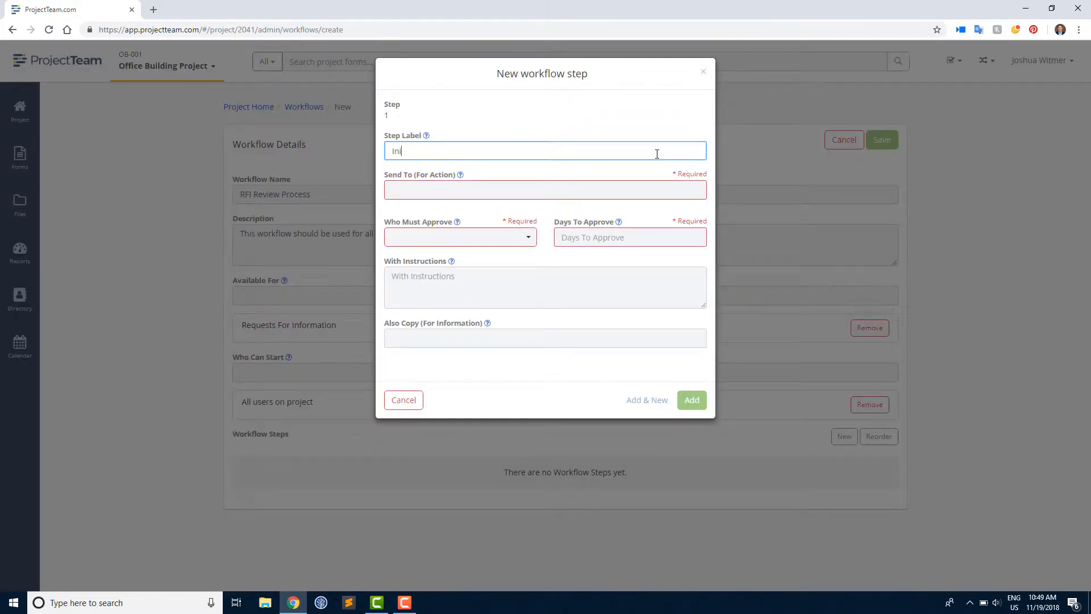
text(tial Reviewer)
click(623, 191)
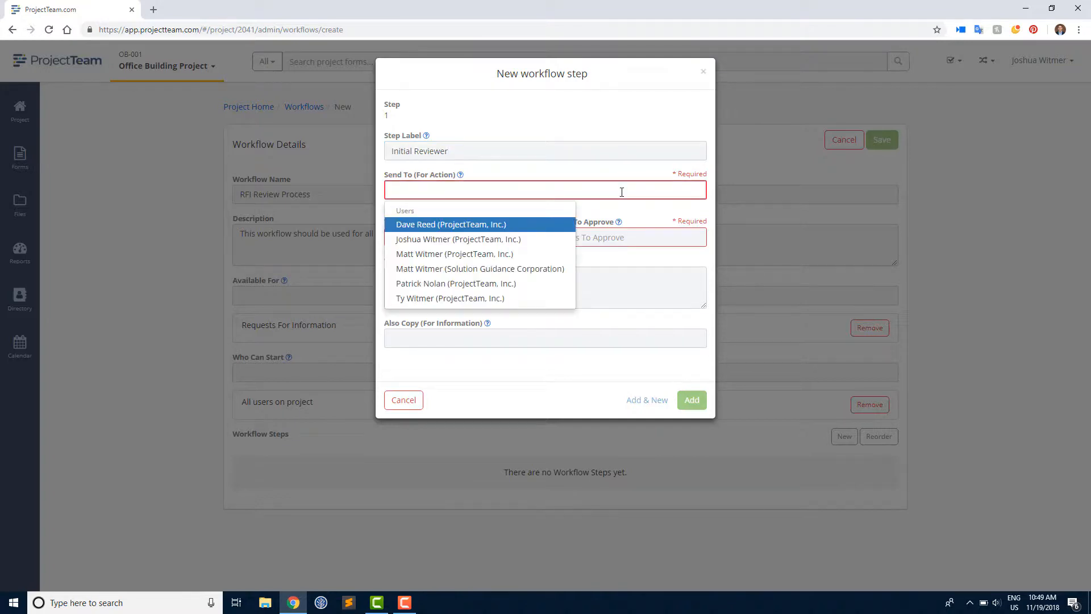
text(pat)
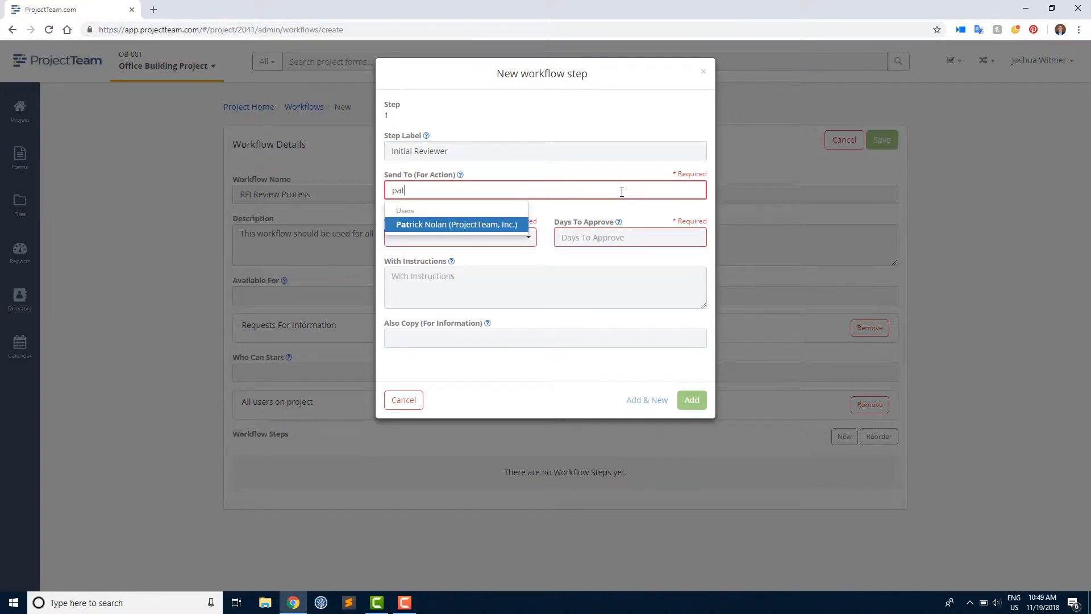
key(Return)
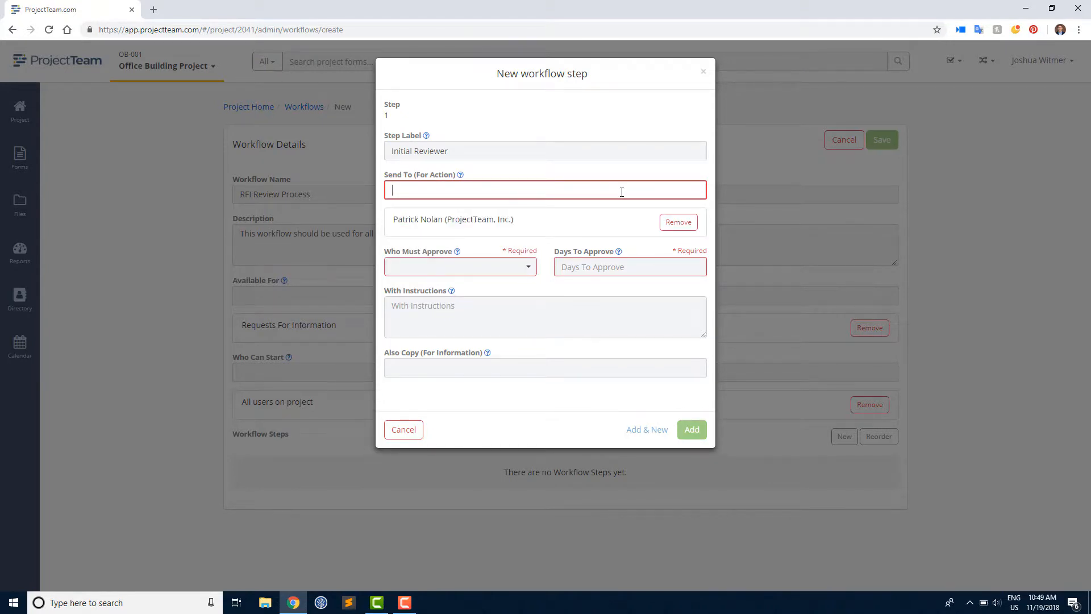
text(josh)
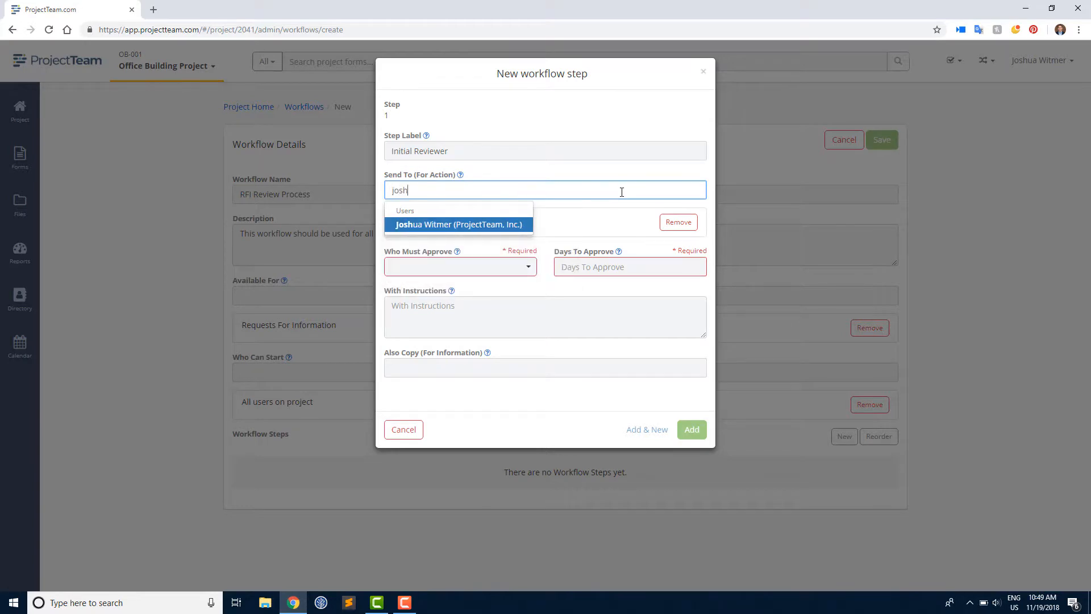
key(Return)
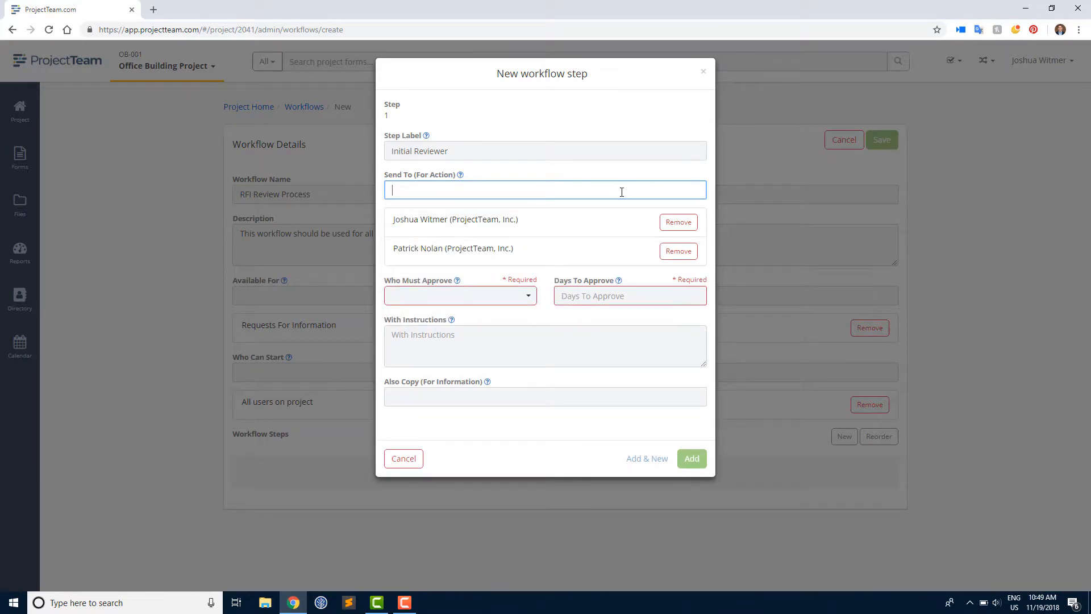
Let any reviewer approve the Initial Reviewer step and set its days to approve to 5
click(527, 297)
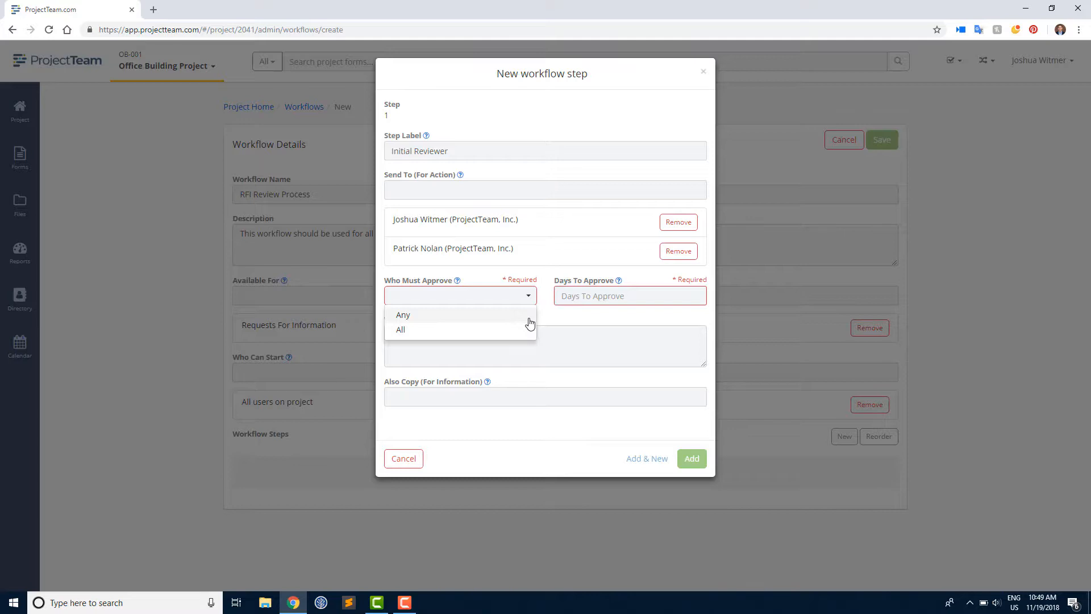
click(529, 322)
click(583, 301)
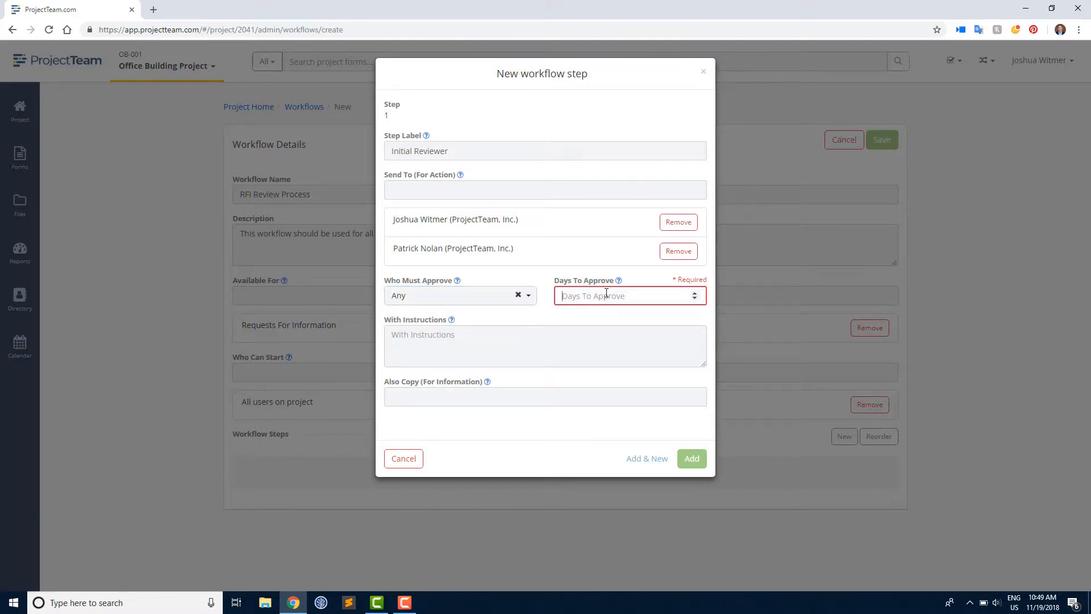
text(5)
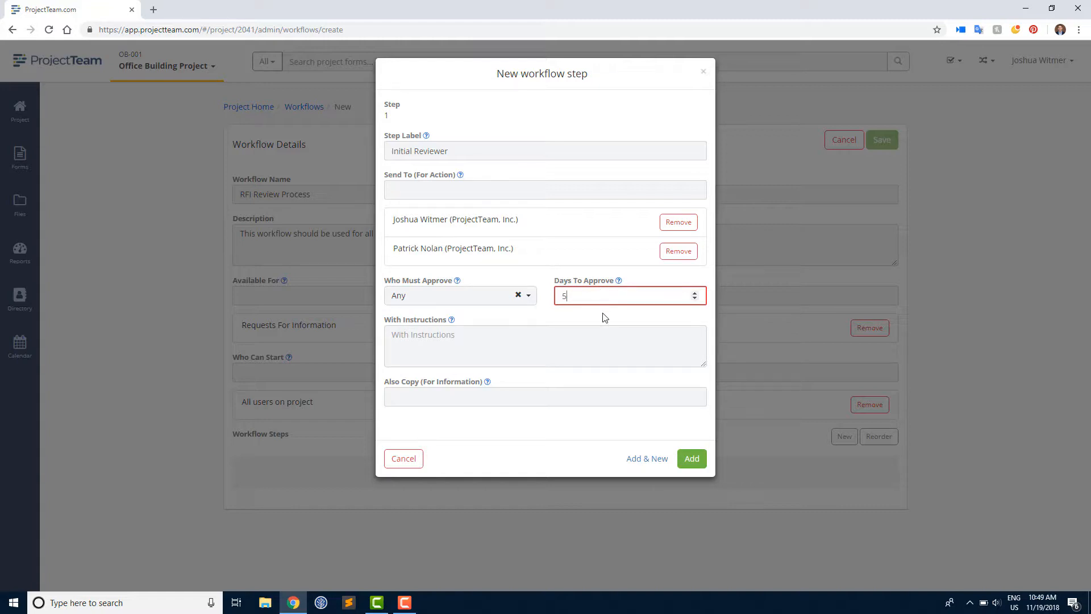
click(605, 317)
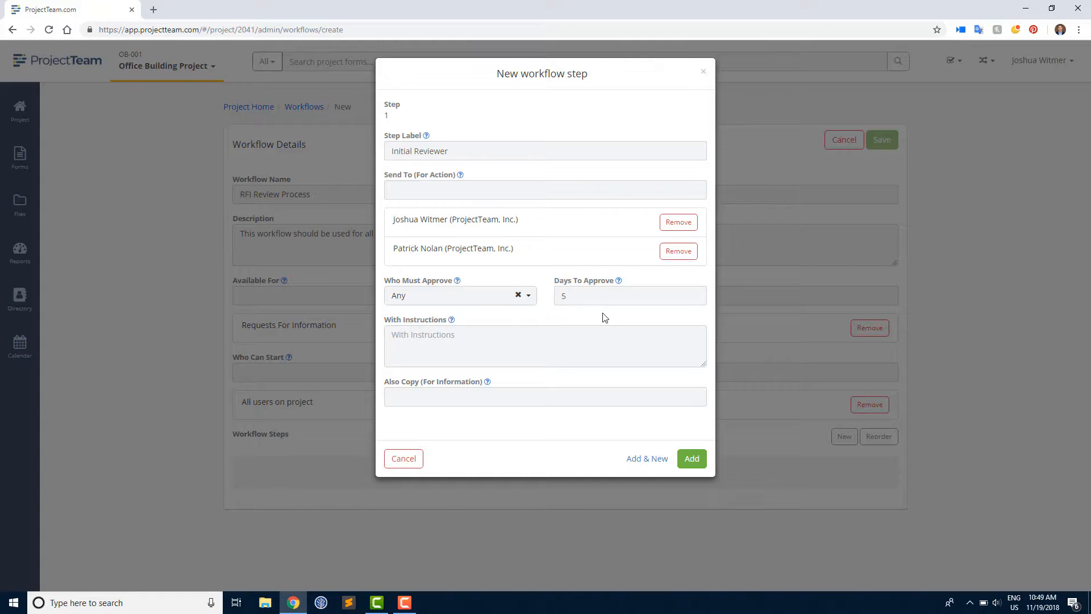
Give the step the instructions "Review the question and make sure all correct fields are filled out." and add it, continuing with another new step
click(594, 342)
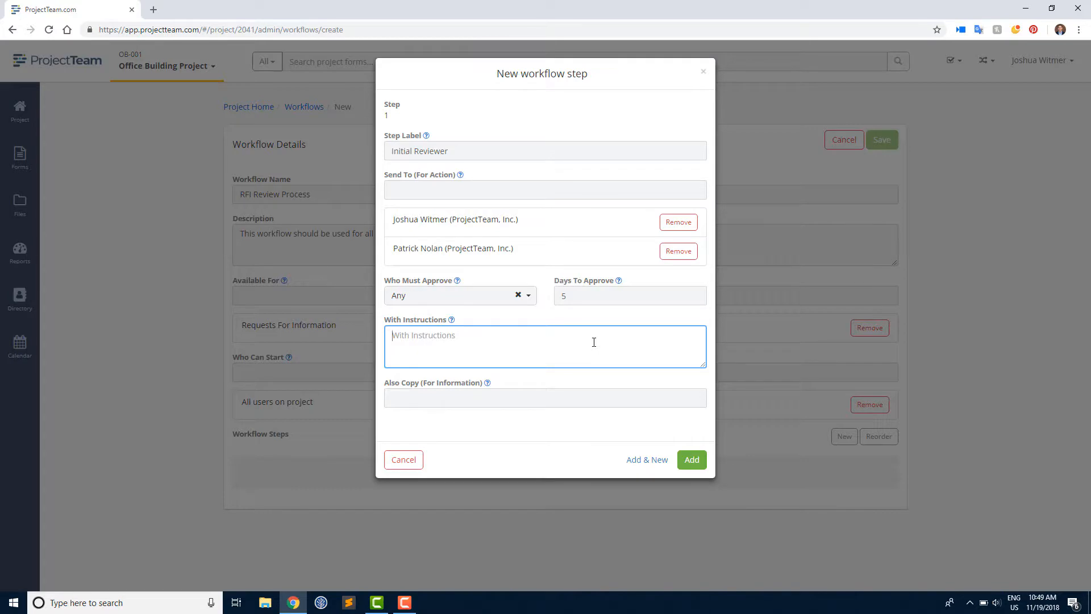
text(Review the question and make sure all correct fields ar)
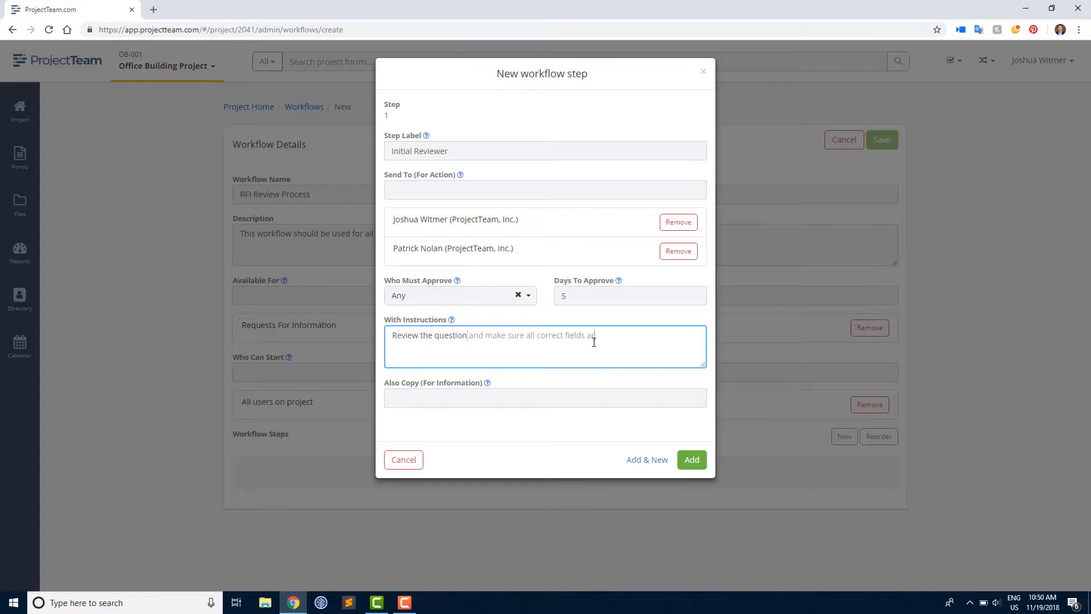
text(e filled out.)
click(635, 394)
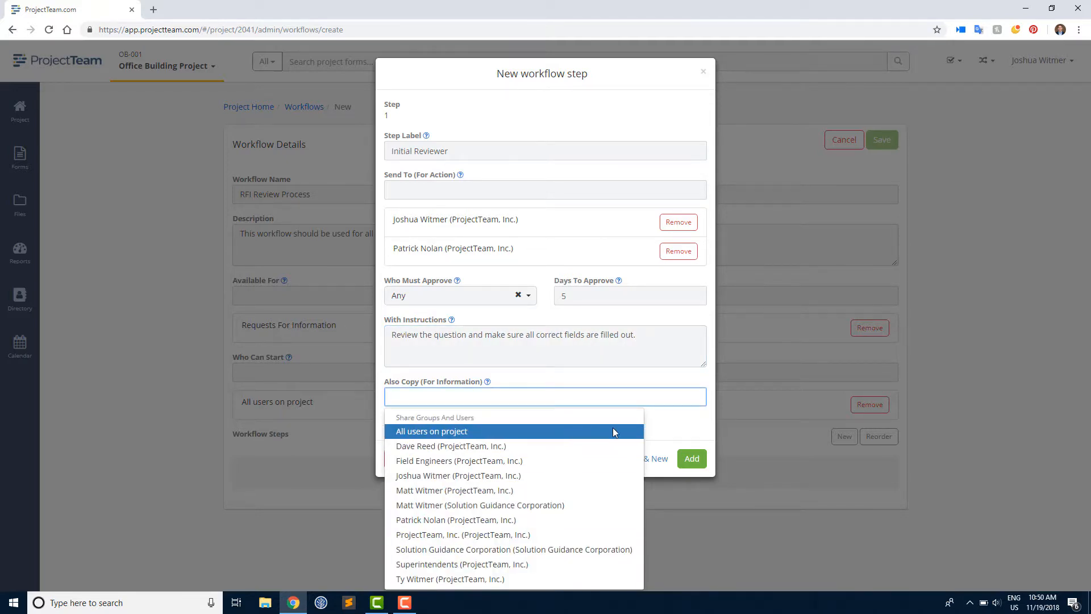
click(671, 433)
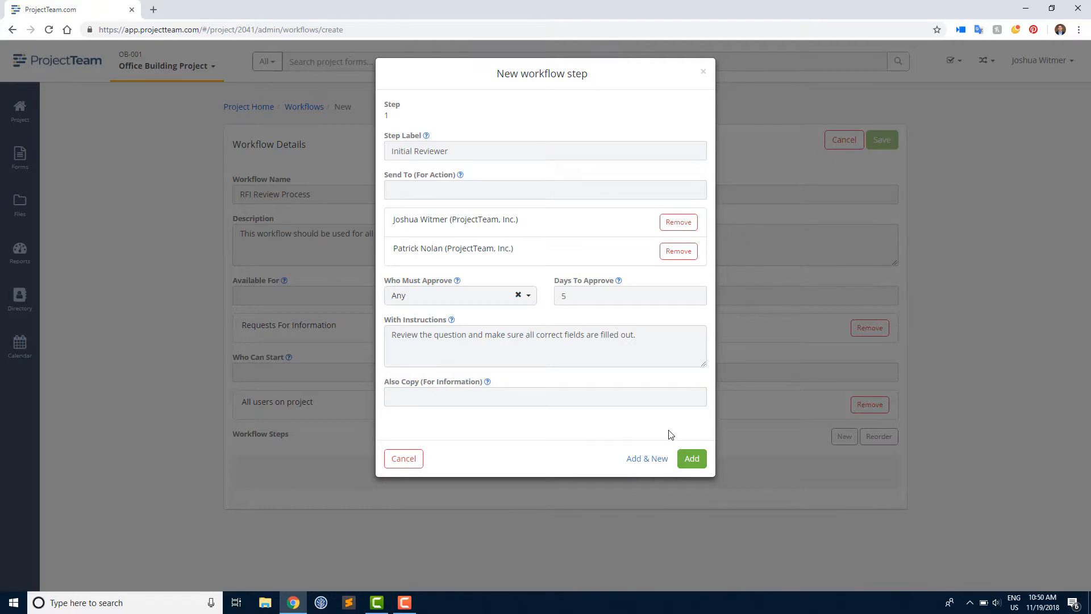
click(661, 459)
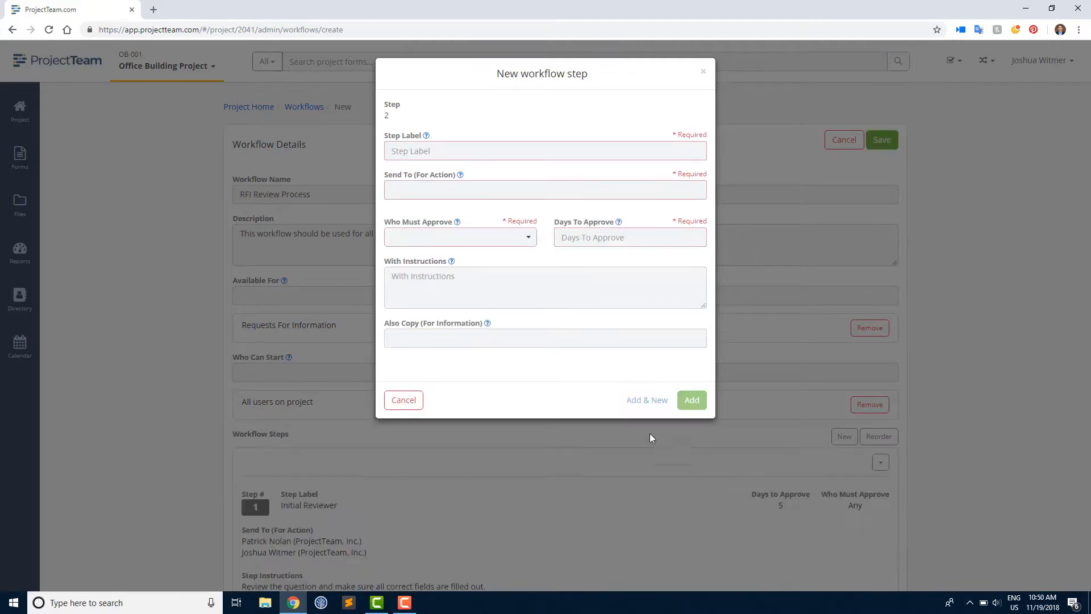
Begin entering a label for the second workflow step
click(506, 154)
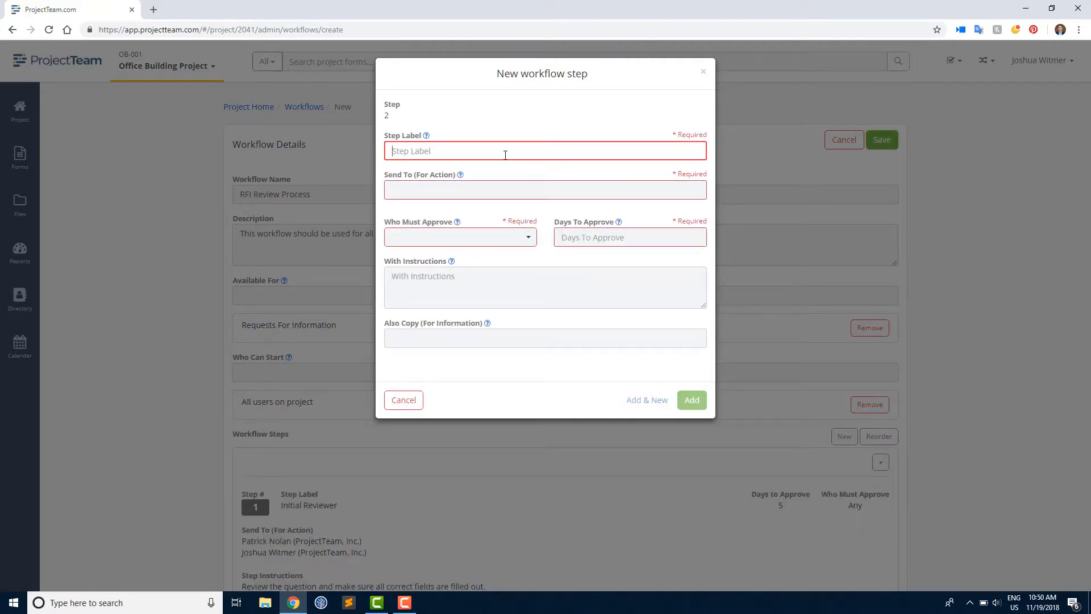
text(Exte)
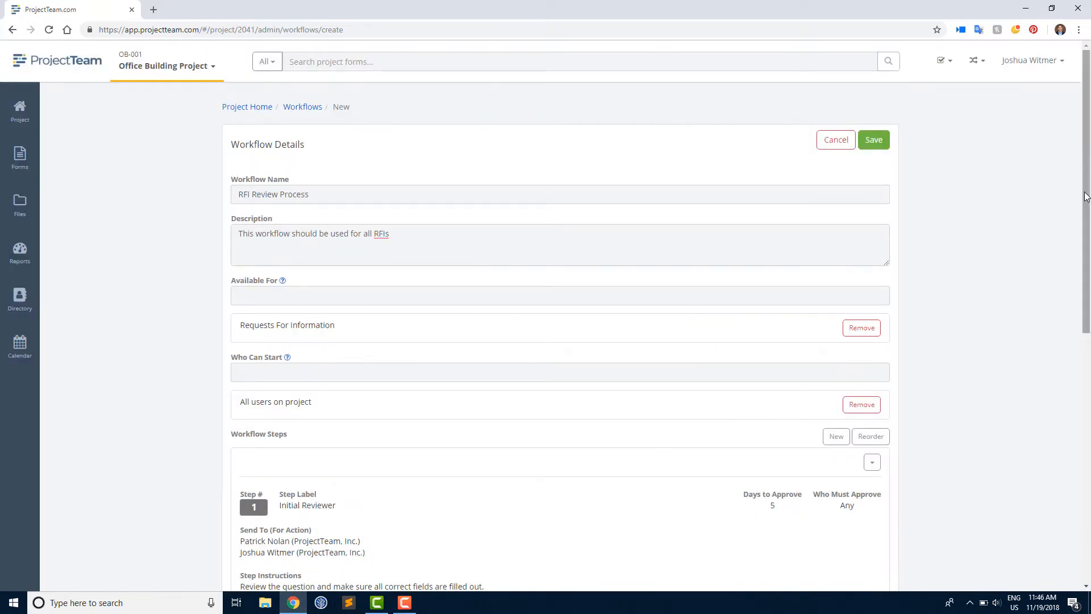
Check the workflow's configured steps and save the RFI Review Process workflow
scroll(661, 284, down, 6)
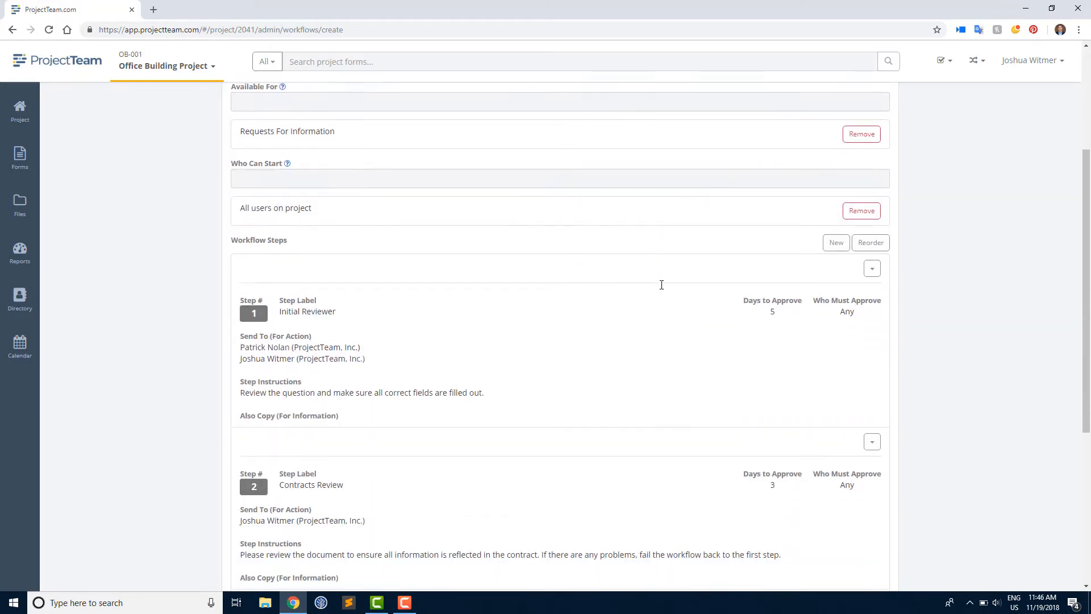
scroll(661, 290, up, 7)
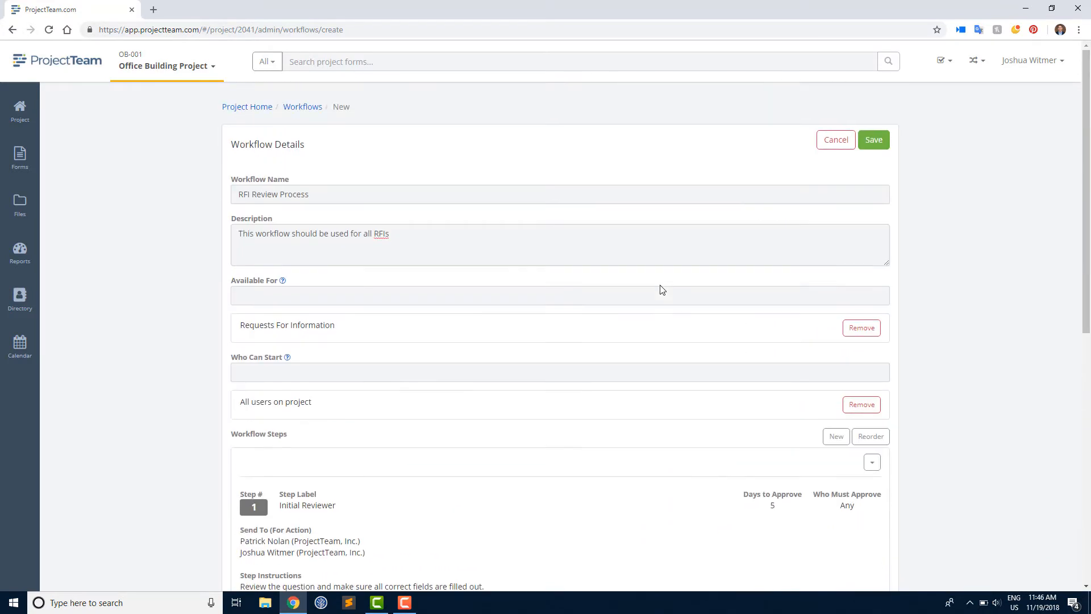
click(872, 147)
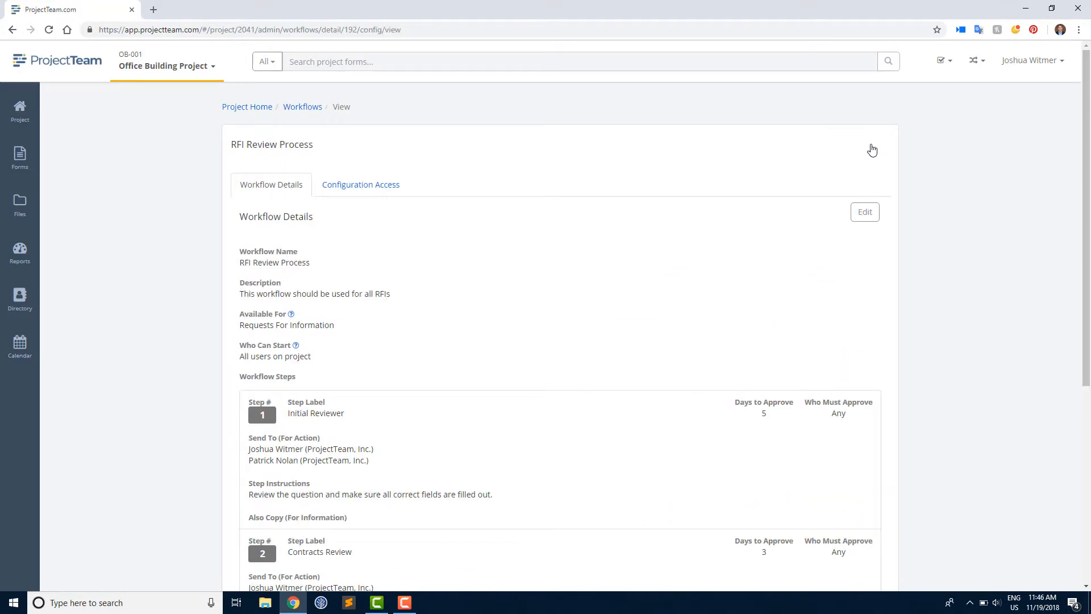
Open the "Moment frame connections" request for information, RFI-014, at its Workflows section
click(28, 157)
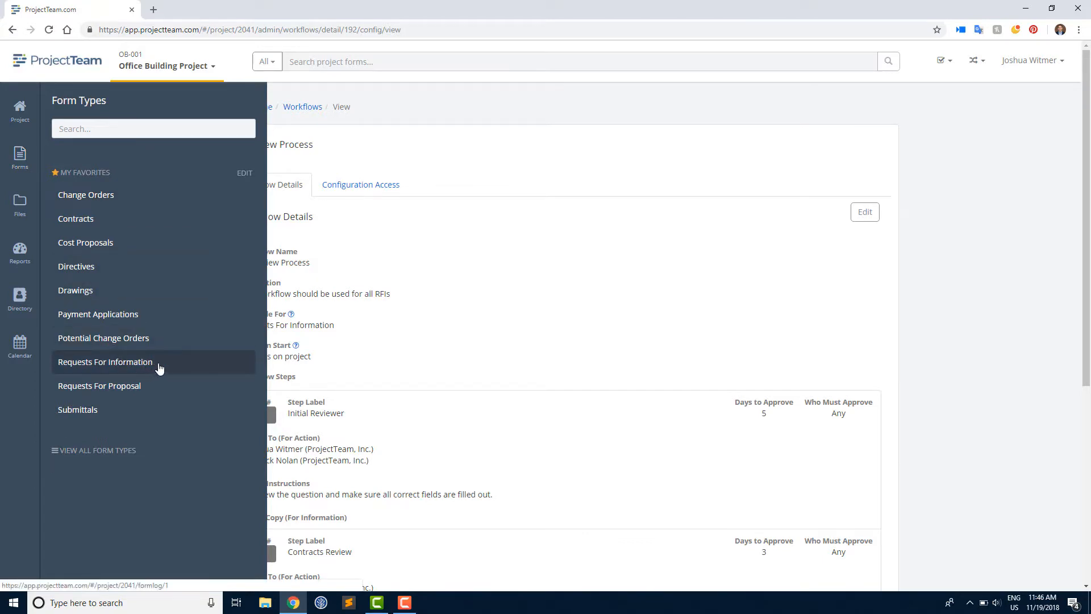
click(176, 366)
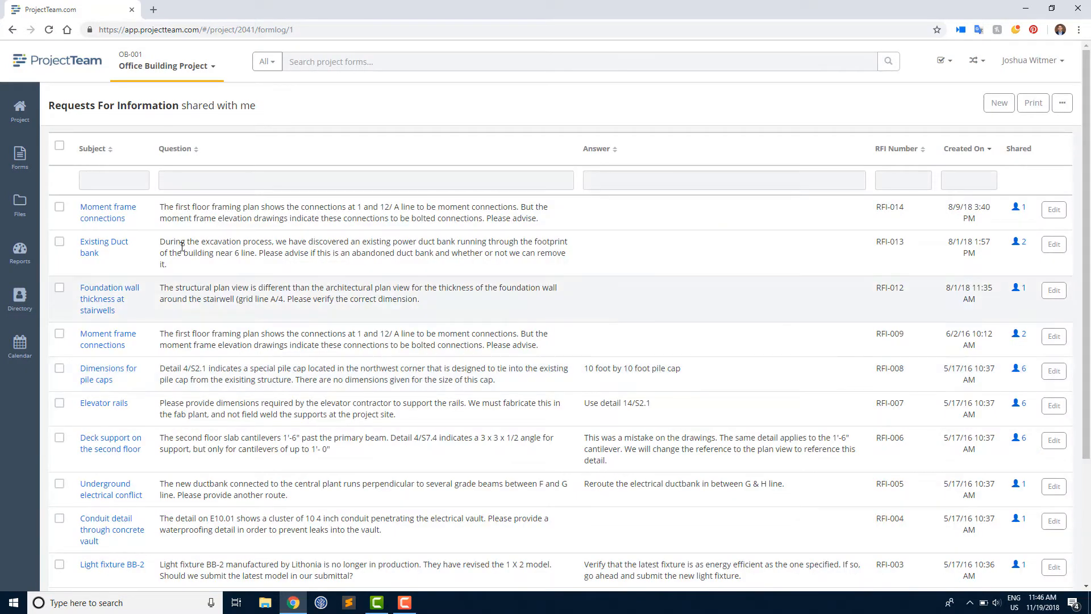
click(113, 220)
scroll(1087, 333, down, 5)
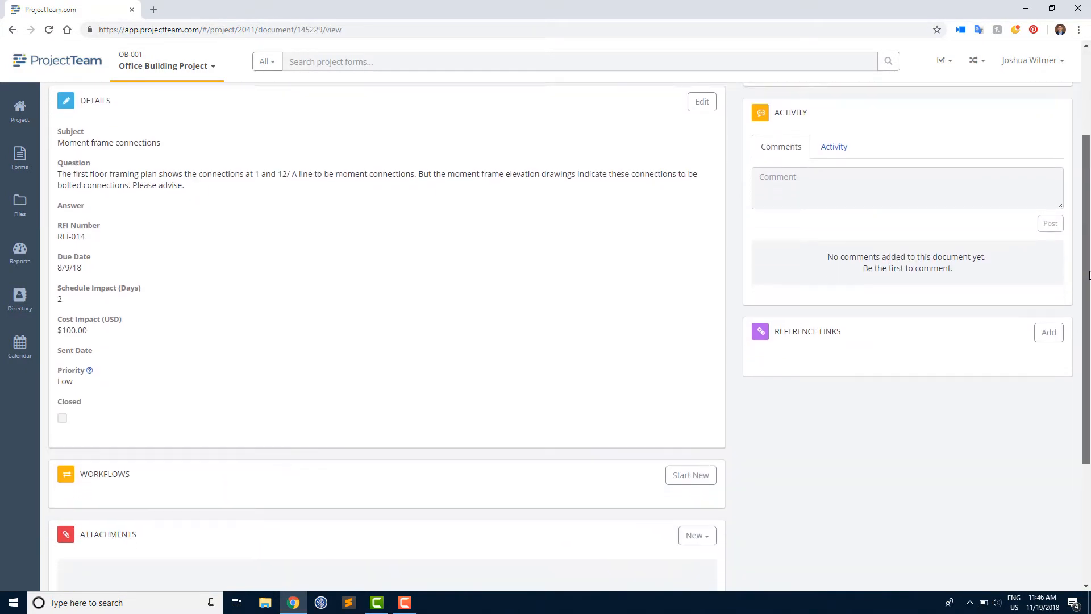
Start the RFI Review Process workflow on the Moment frame connections request and expand its step details
scroll(1087, 332, down, 2)
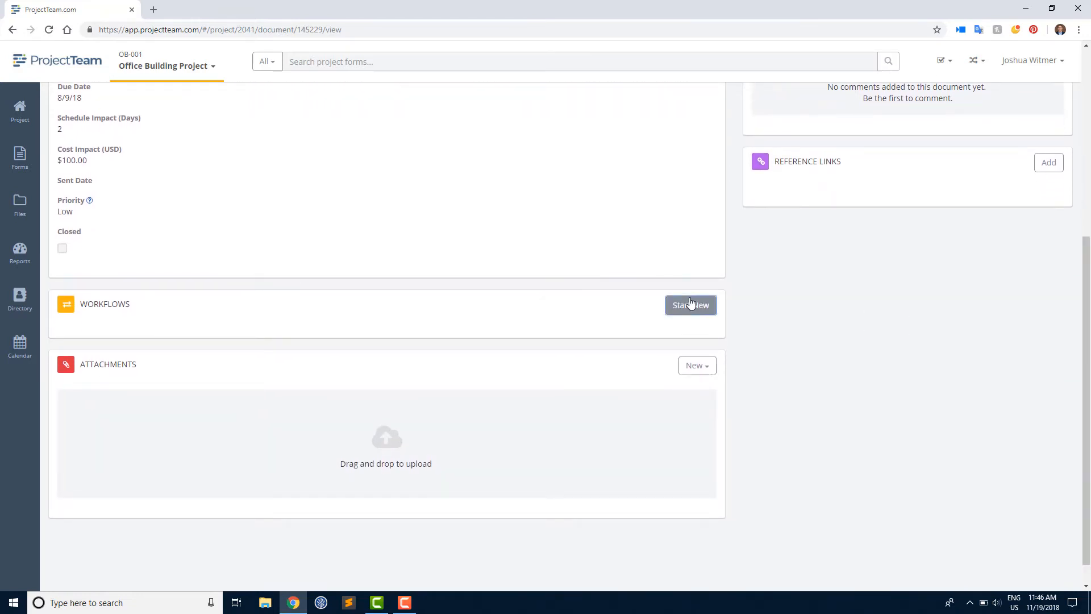
click(690, 303)
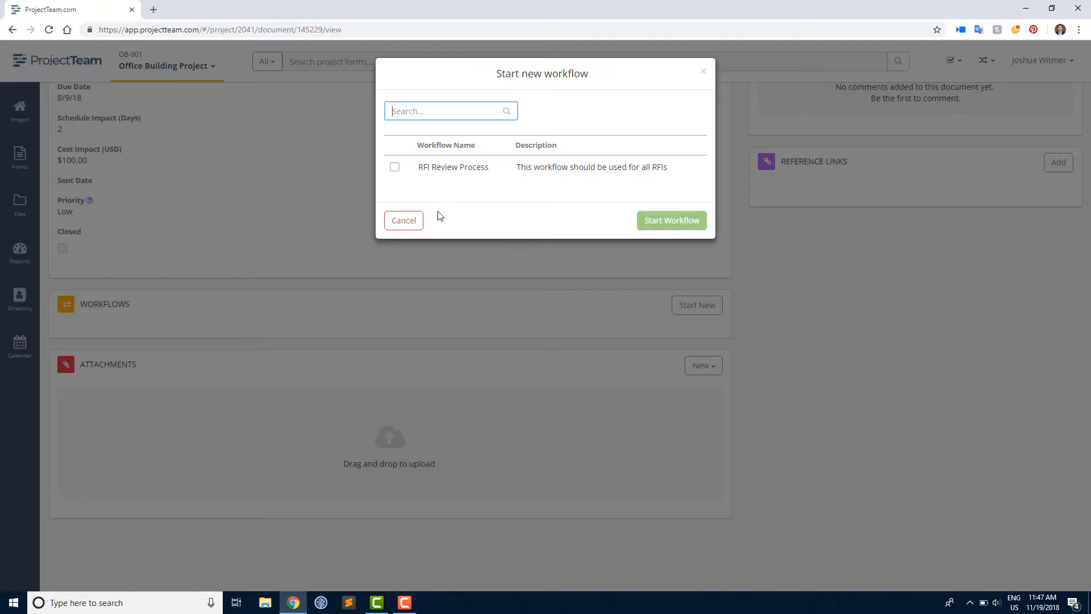
click(394, 167)
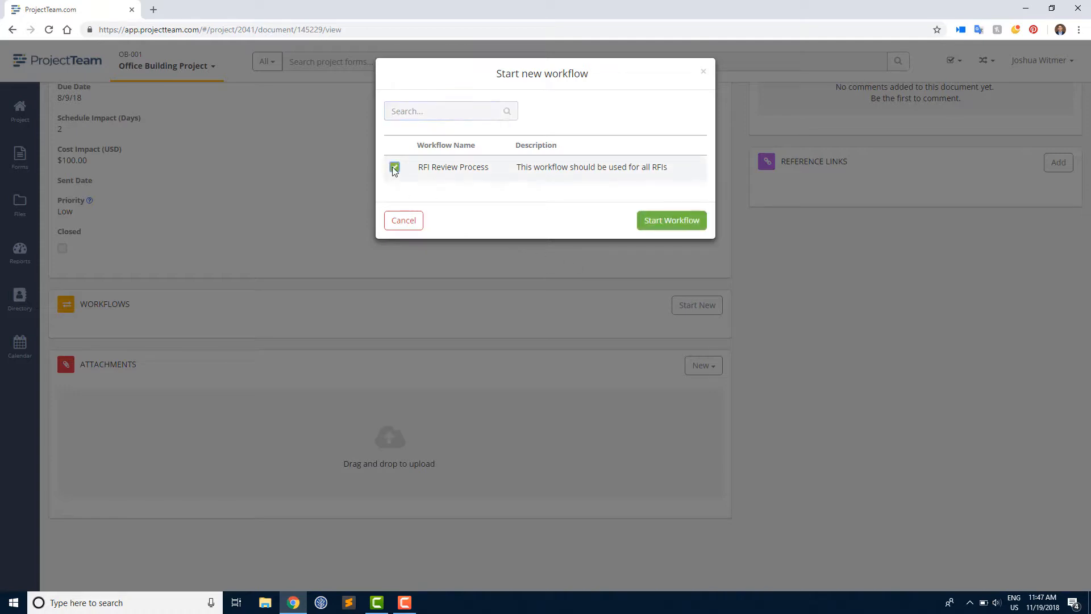
click(669, 222)
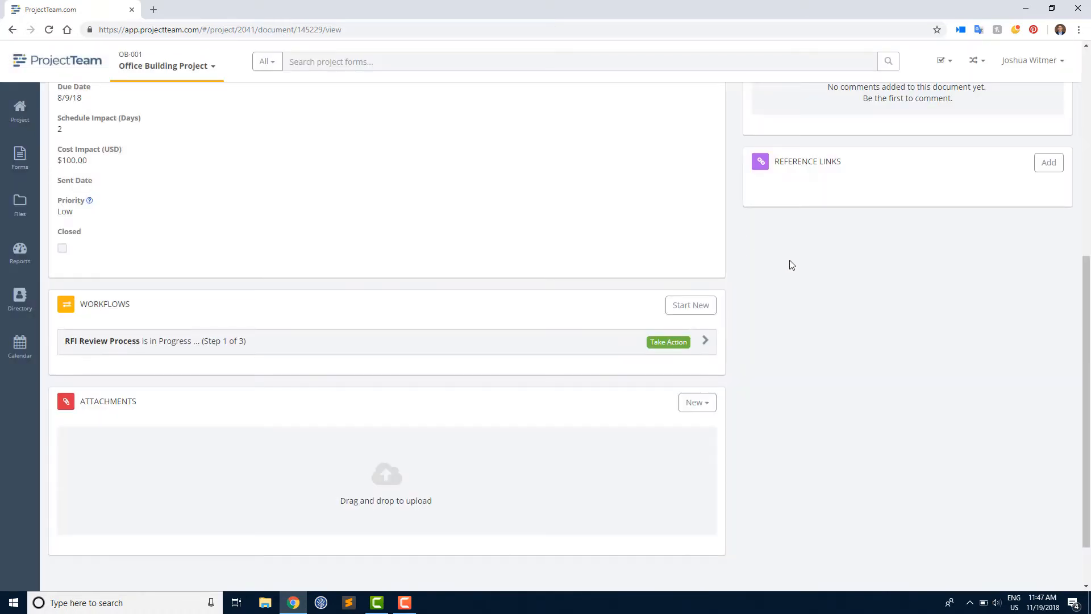
click(707, 342)
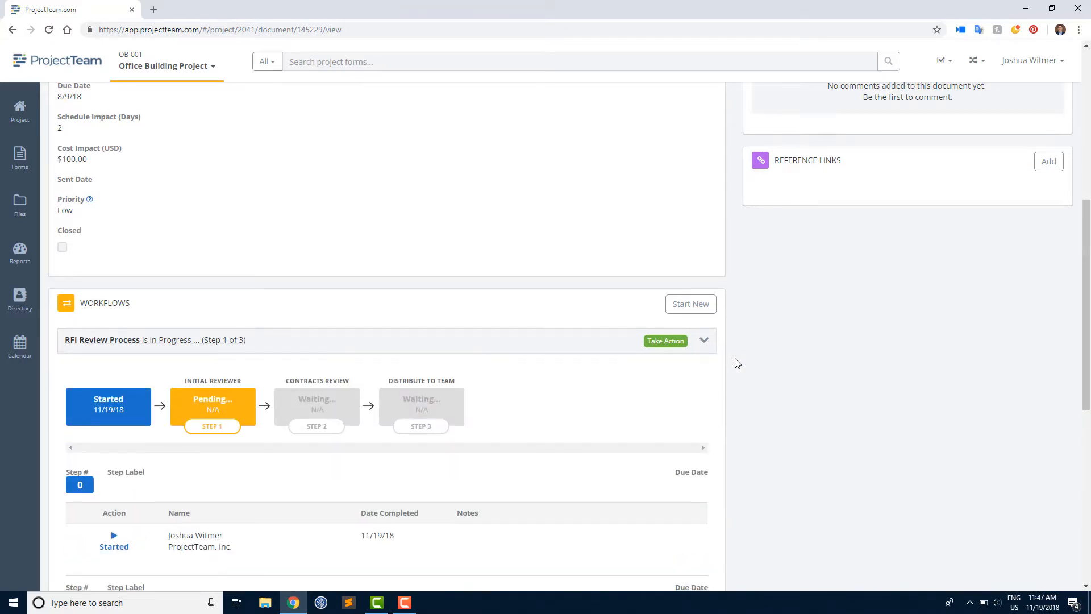
scroll(745, 361, down, 3)
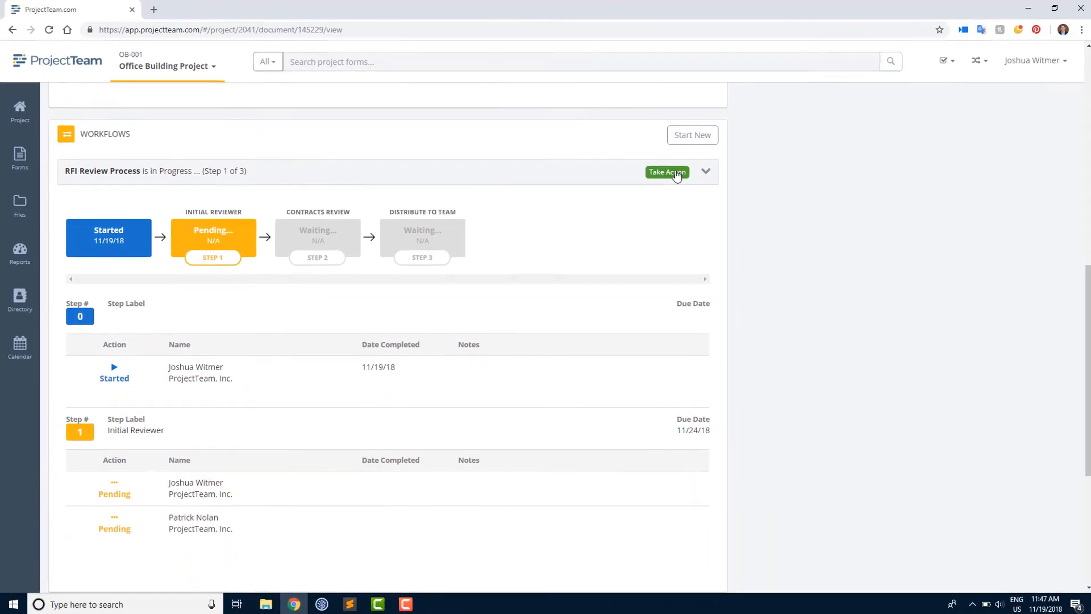
Take action on the Initial Reviewer step, marking it as Pass with the note "Looks good!"
click(676, 175)
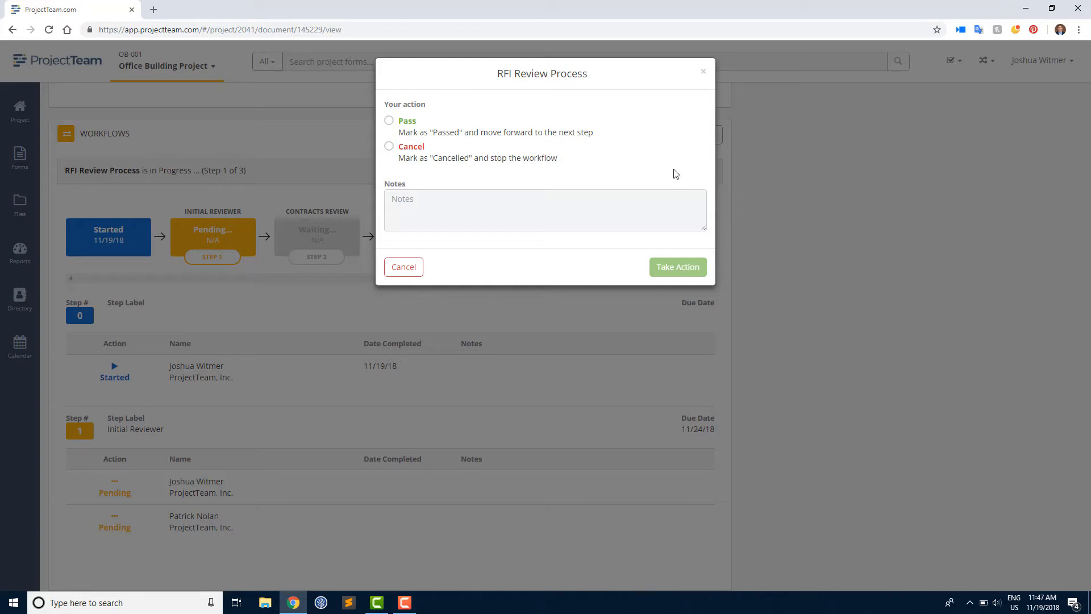
click(572, 135)
click(582, 219)
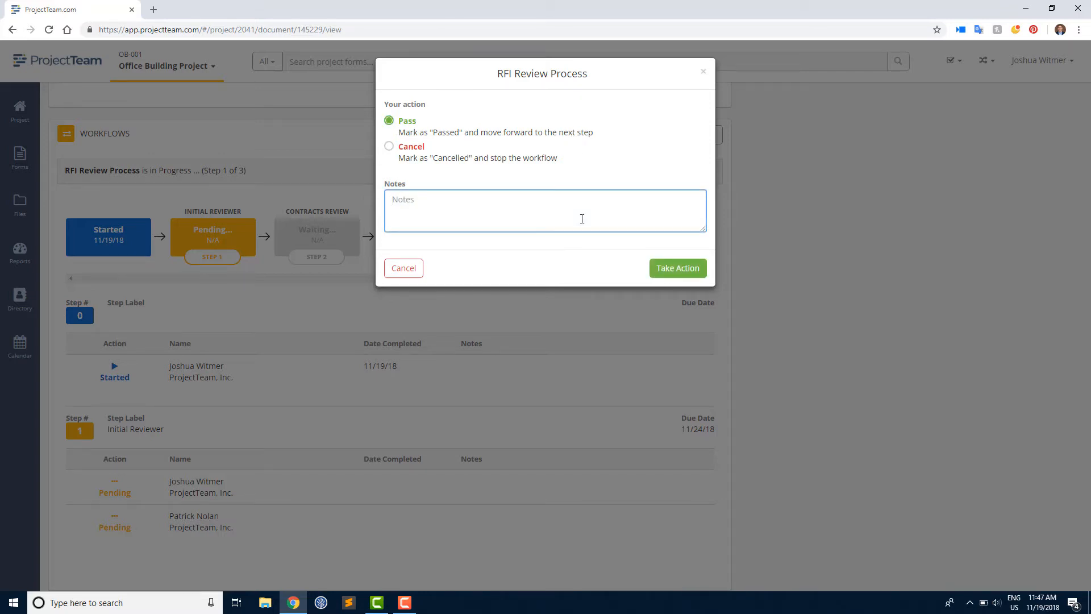
text(Looks good!)
click(684, 275)
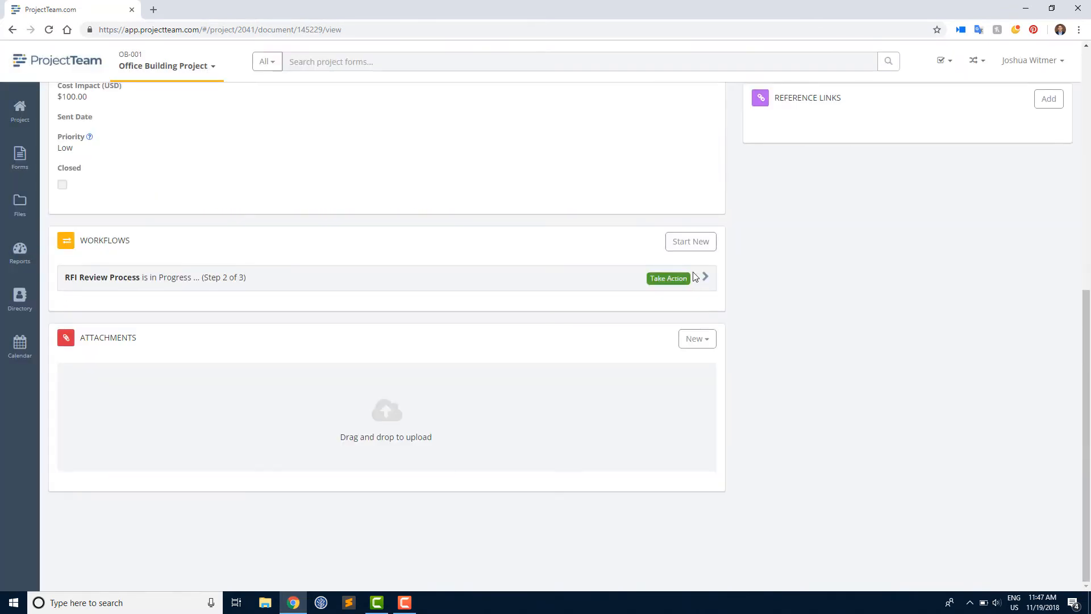
Expand the RFI Review Process workflow and examine each step's status, reviewers and notes
click(705, 277)
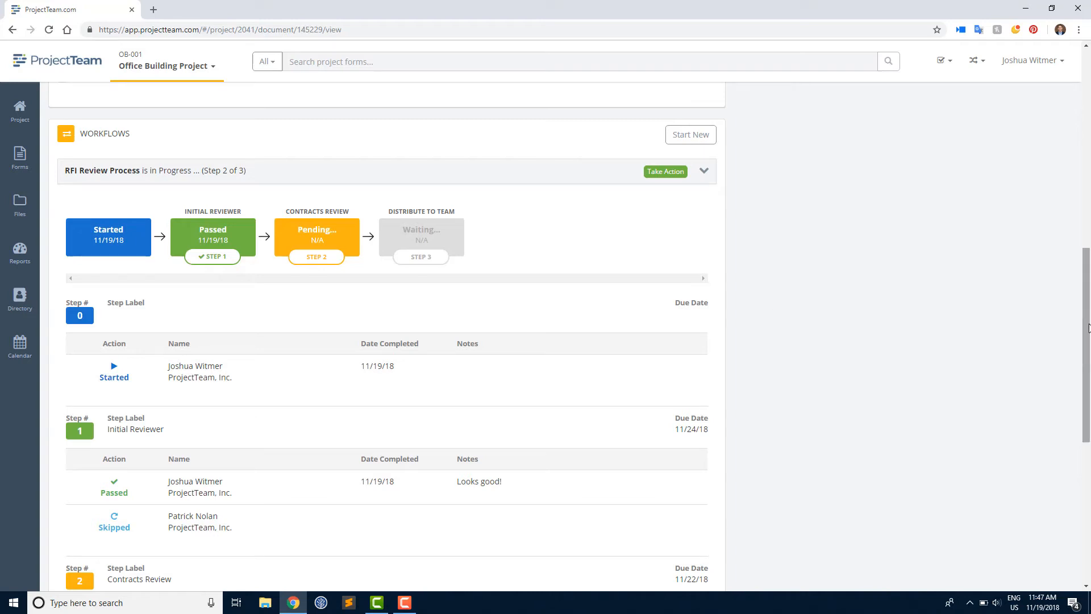
drag(1088, 329, 1088, 392)
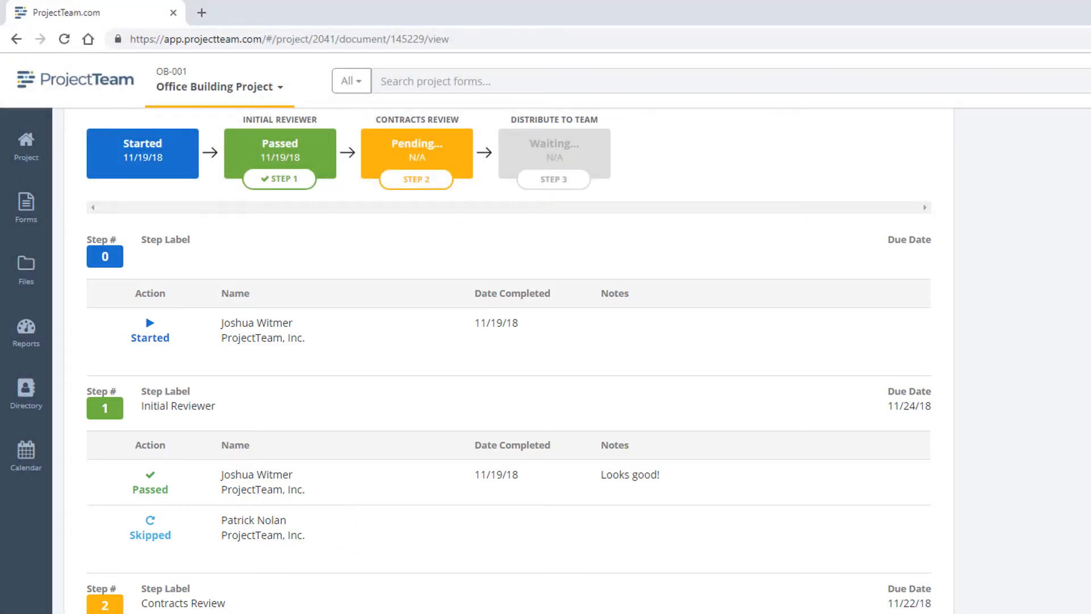
drag(1087, 375, 1087, 362)
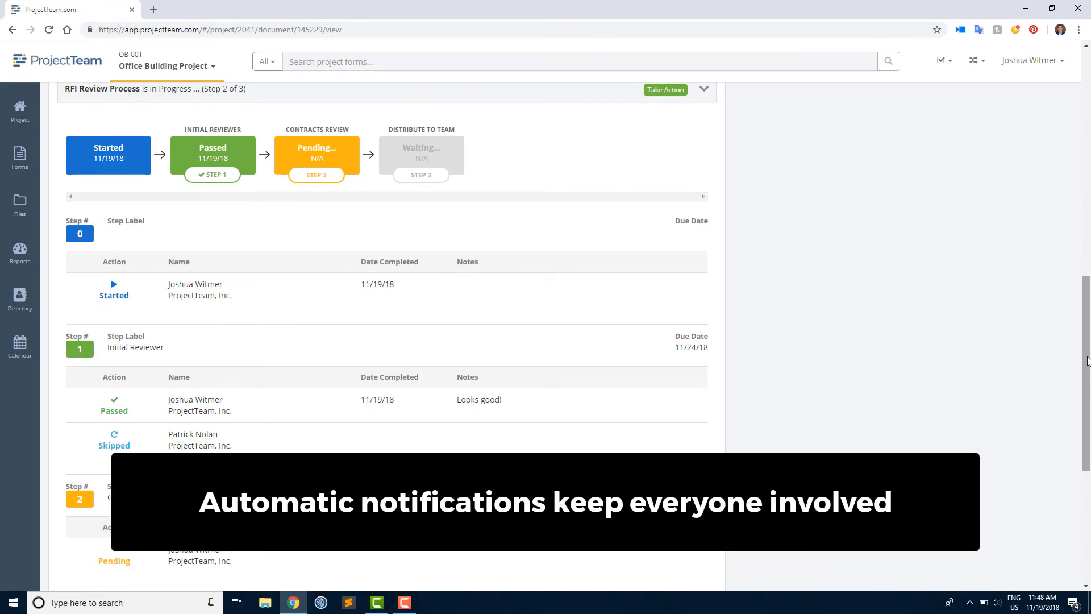
View all assigned workflow tasks and open the Moment frame connections request from the ones due this week
click(942, 68)
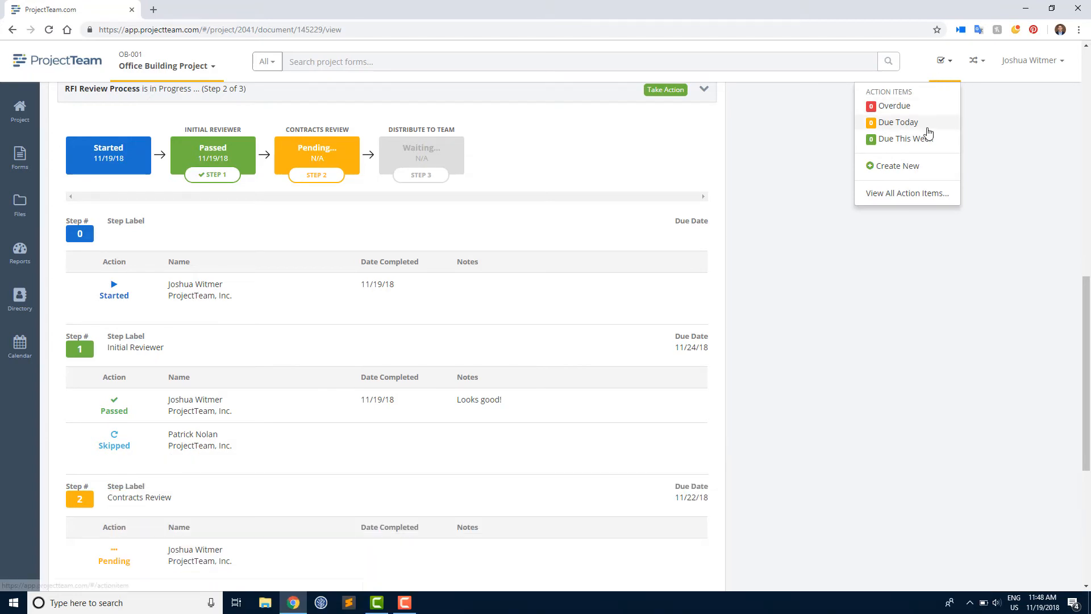
mouse_move(980, 76)
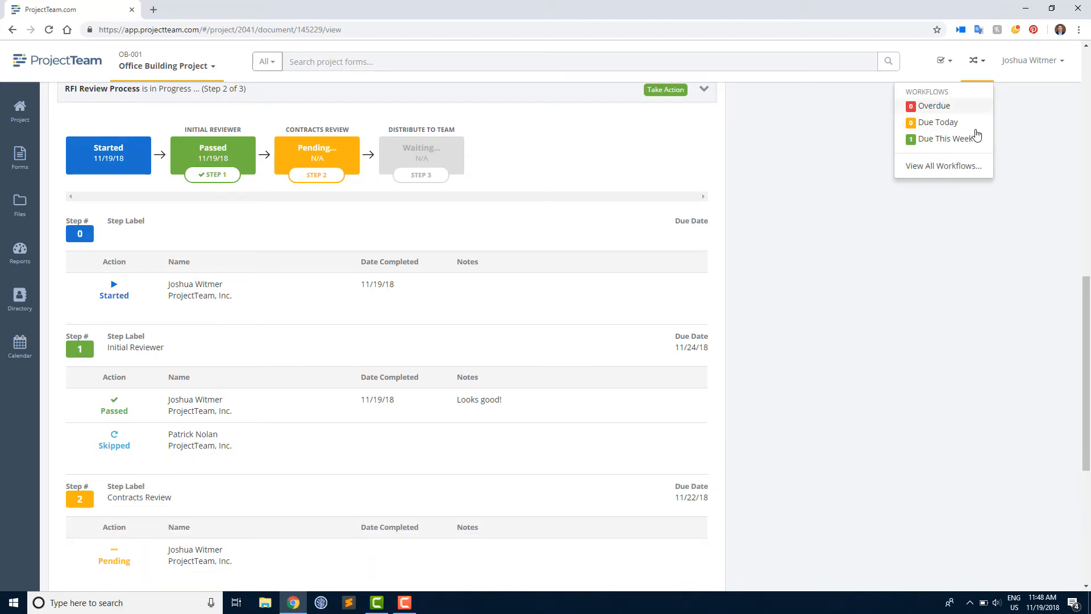
click(971, 170)
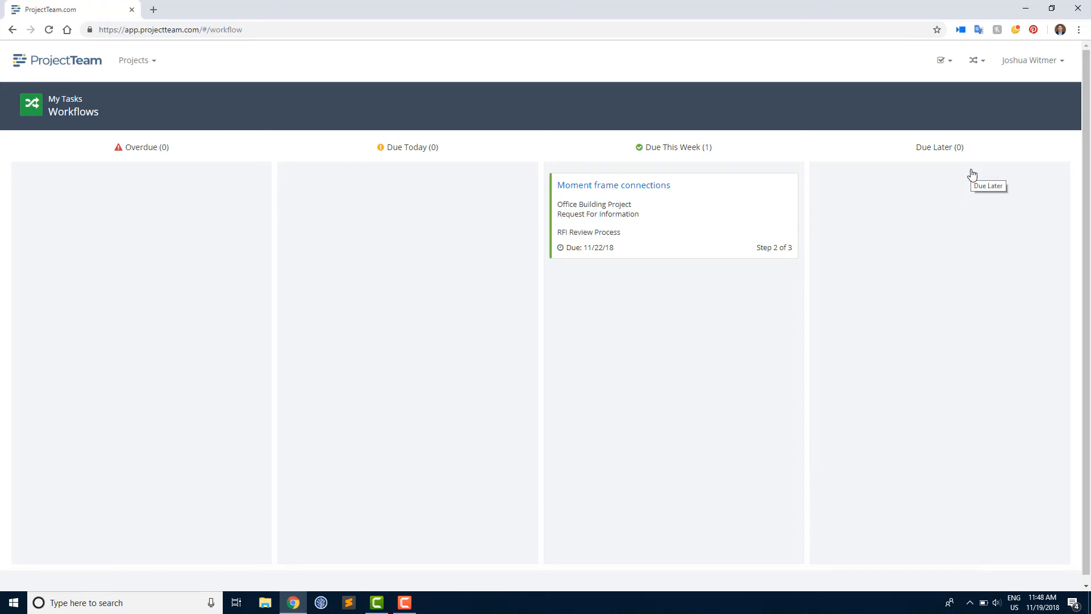
click(650, 188)
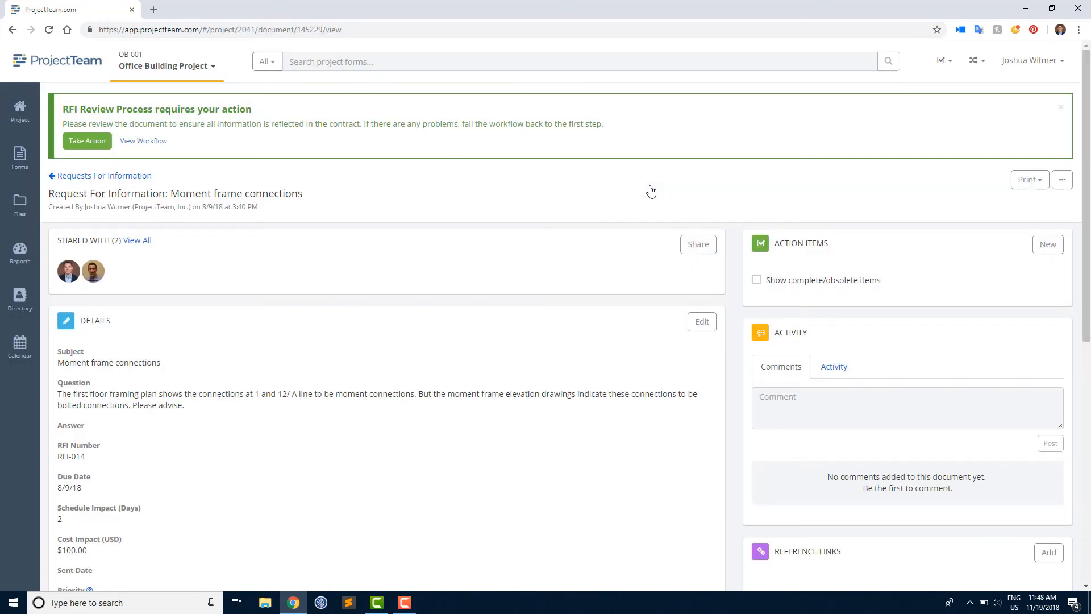